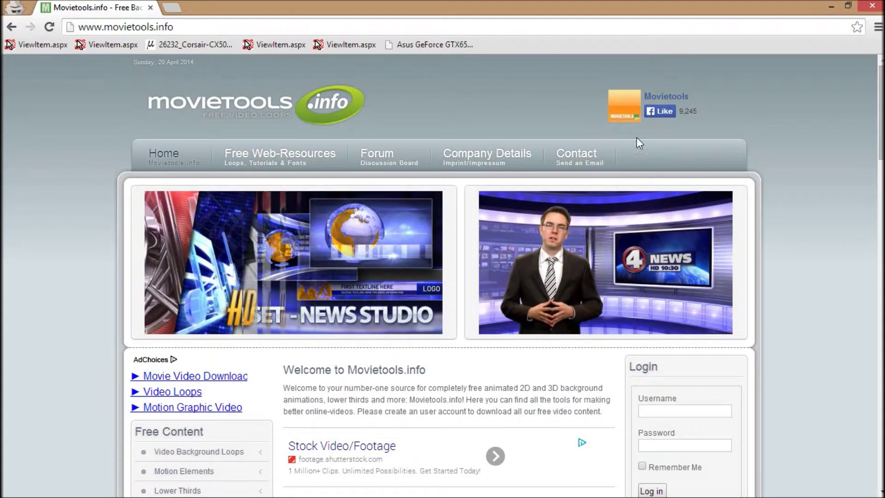
- Open the Hightech Loops category of the free video background loops on Movietools.info
scroll(664, 143, down, 3)
scroll(671, 144, down, 2)
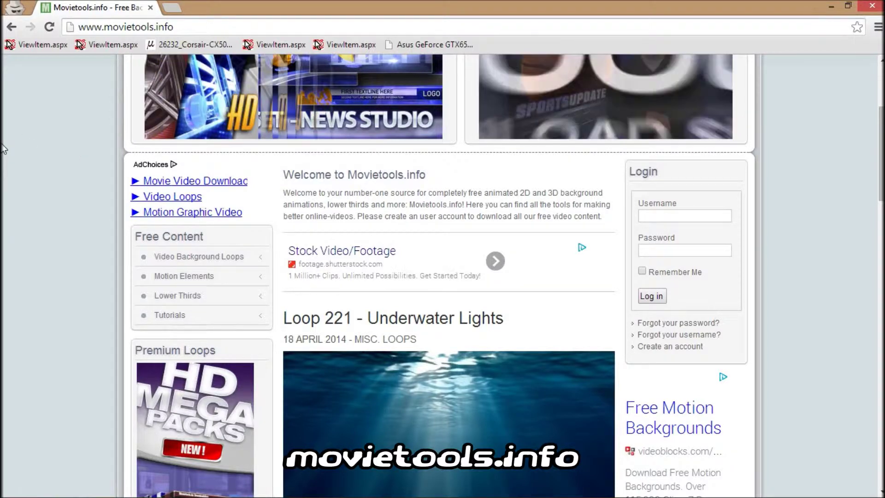
scroll(3, 149, down, 2)
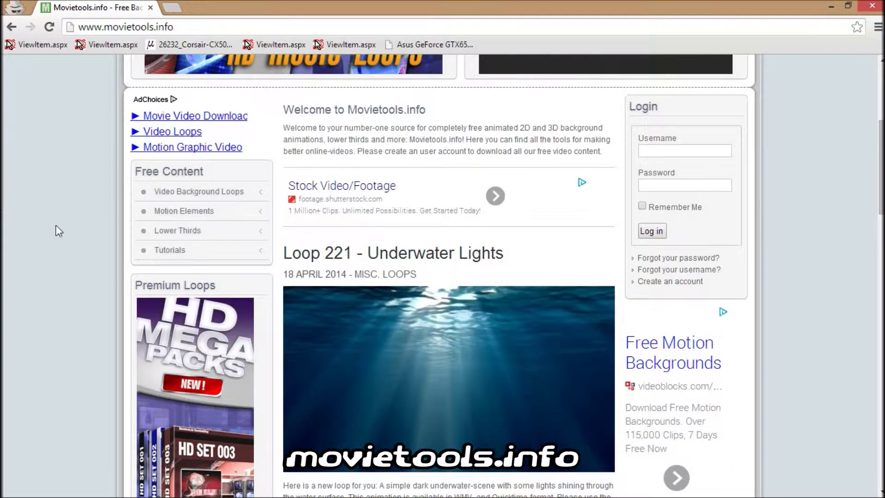
click(214, 192)
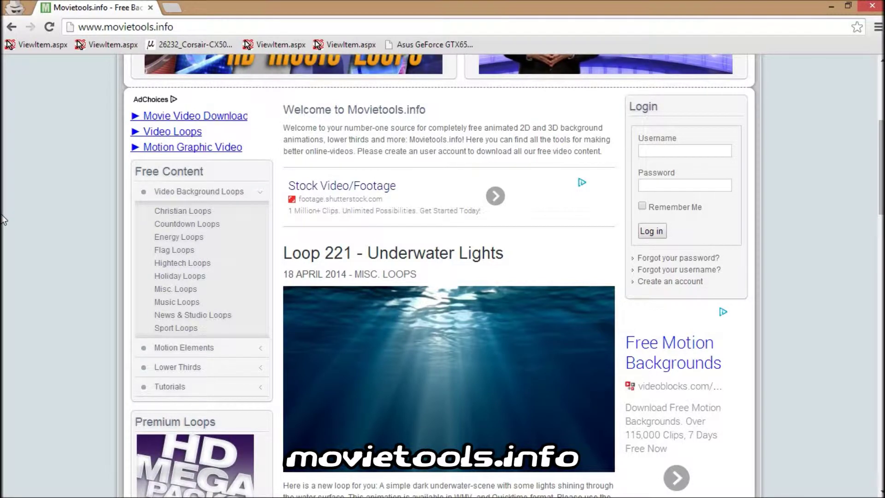
click(136, 267)
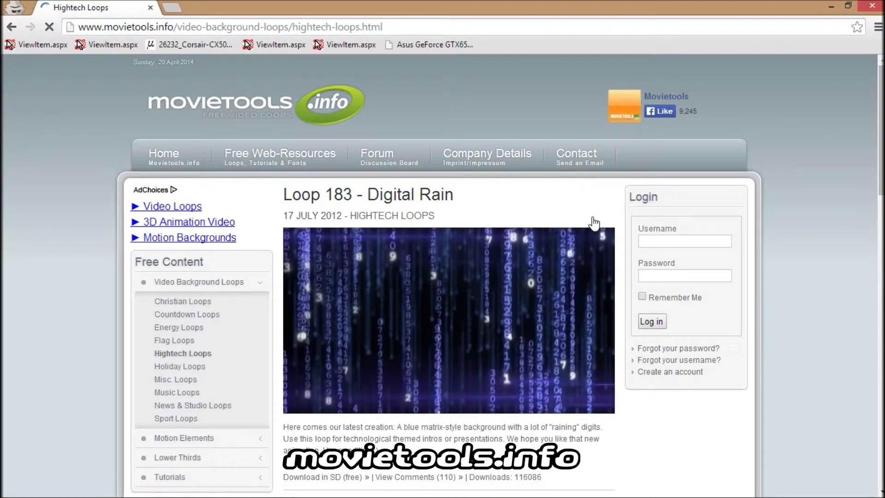
- Browse the hightech loops and open the page of Loop 183 - Digital Rain
scroll(723, 228, down, 8)
scroll(406, 290, down, 10)
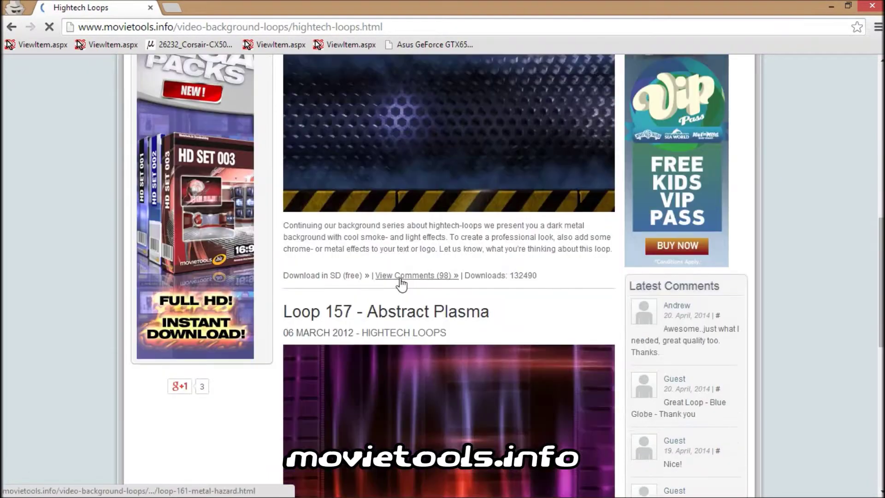
scroll(410, 301, up, 18)
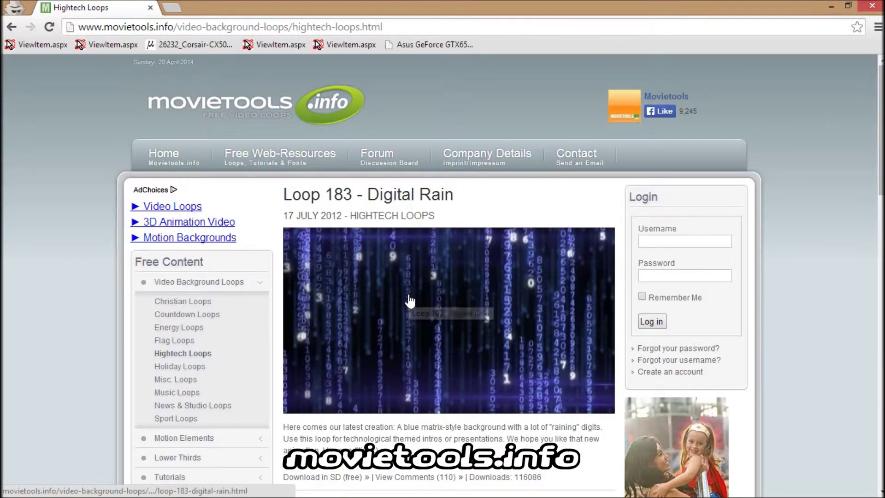
scroll(465, 270, down, 1)
click(432, 283)
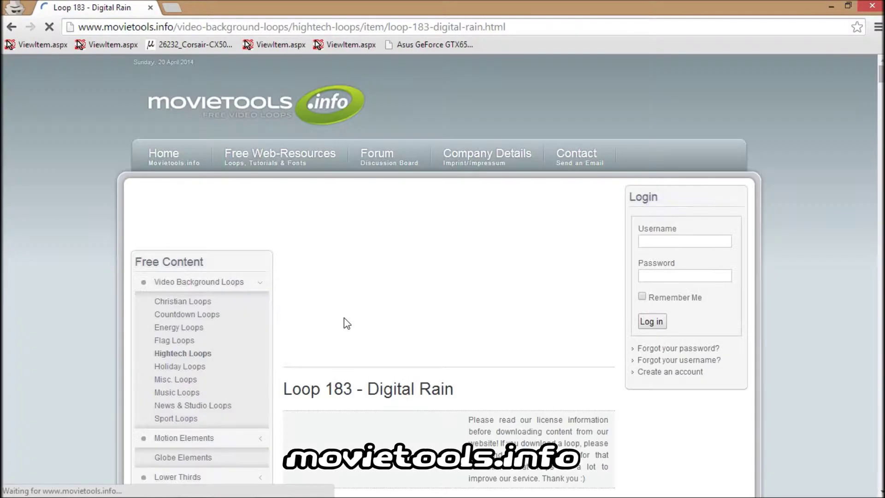
- Play the preview of the Digital Rain loop for a few seconds and pause it
scroll(361, 300, down, 3)
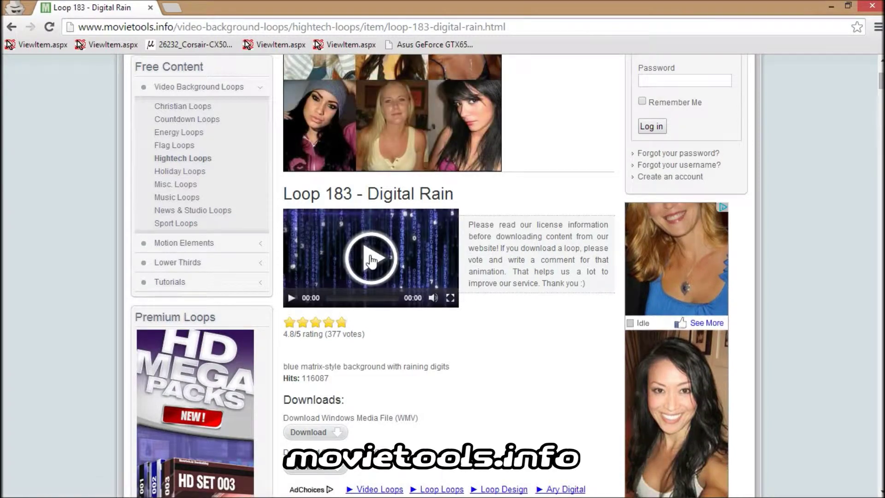
click(366, 282)
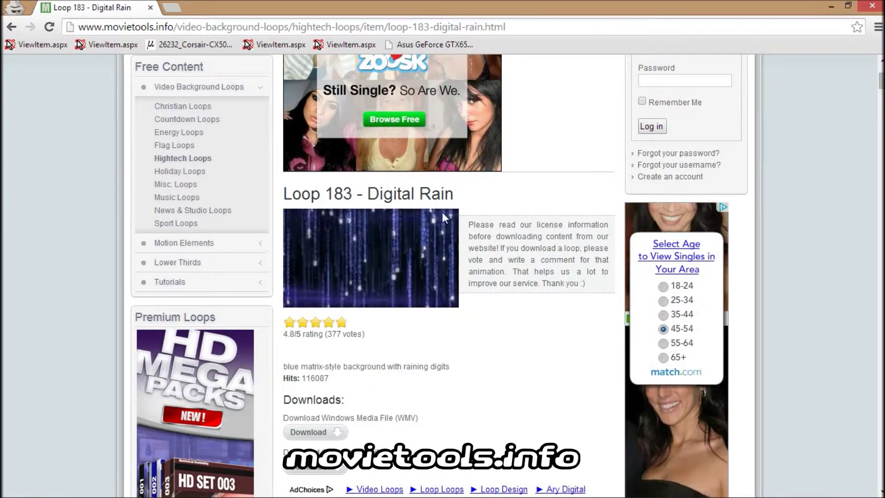
click(369, 258)
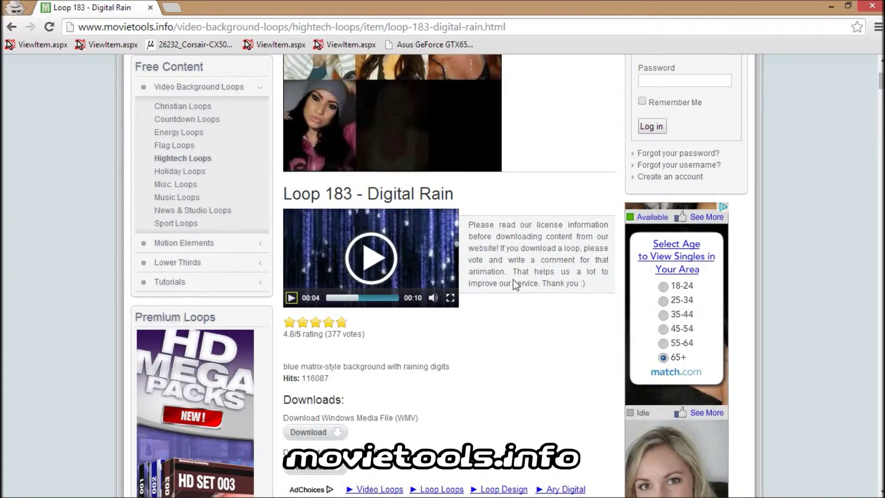
- Download the Digital Rain loop as a Windows Media File (WMV) and show the downloaded file in its folder
scroll(513, 282, down, 3)
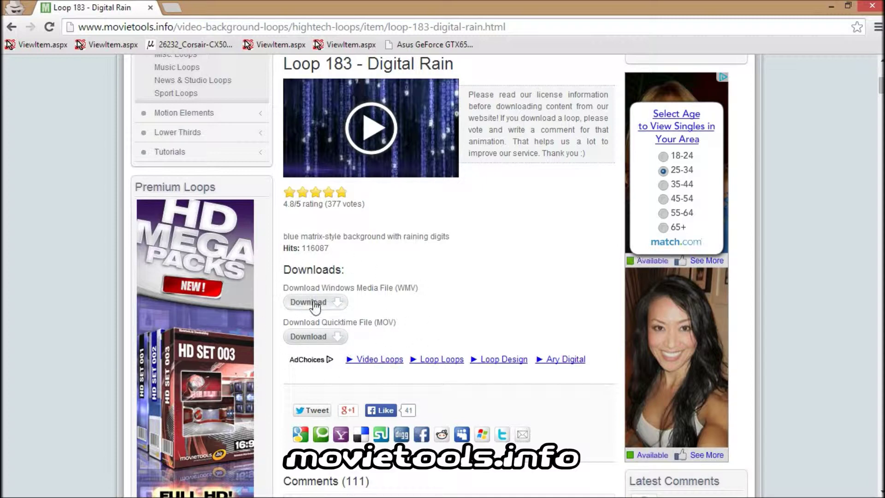
click(336, 306)
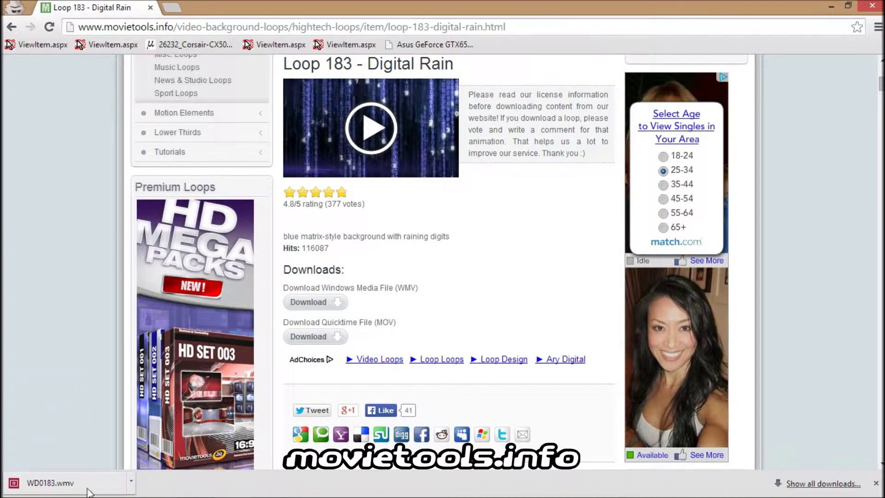
drag(65, 482, 68, 488)
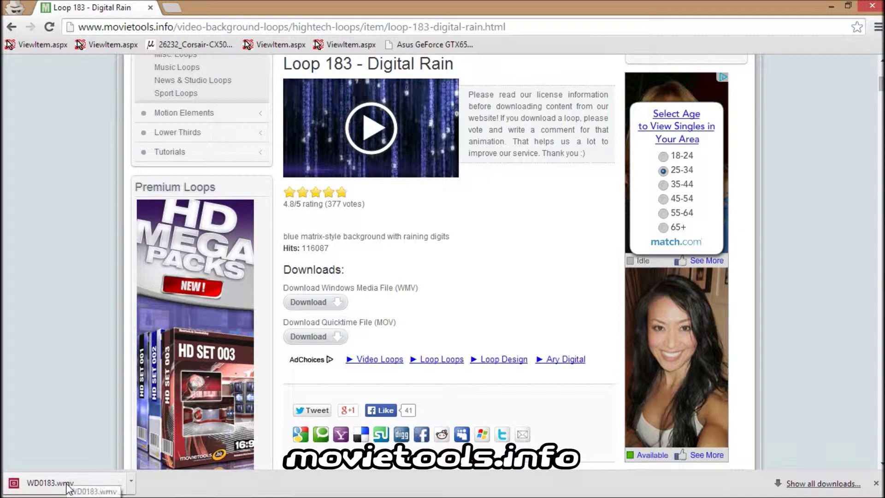
right_click(68, 485)
click(98, 449)
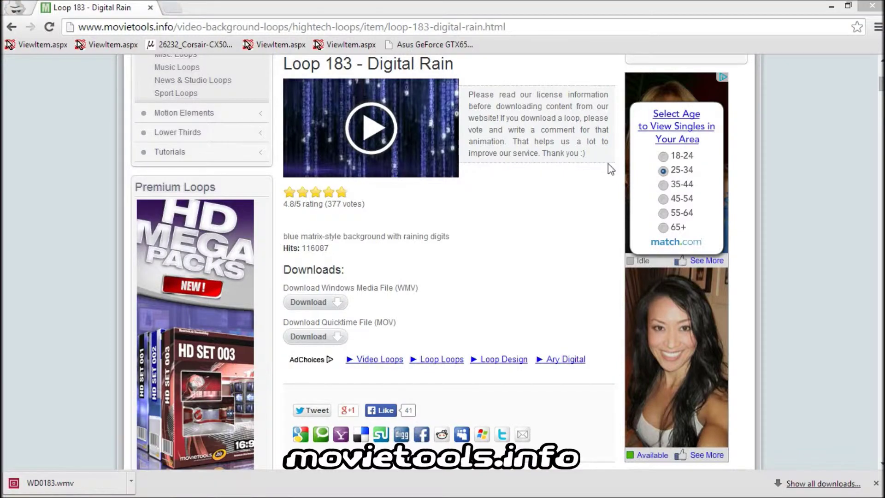
- Move the WD0183 video from the Downloads folder to the desktop and switch to Movie Maker
click(830, 6)
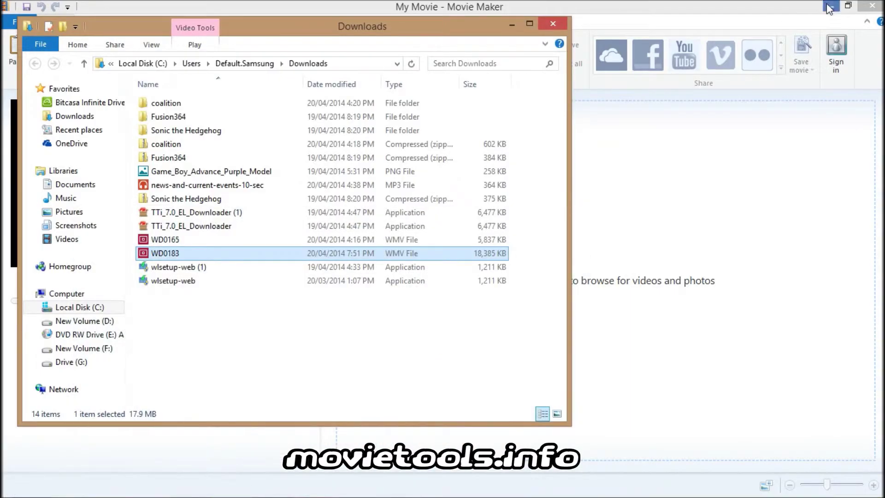
click(828, 7)
drag(292, 254, 648, 276)
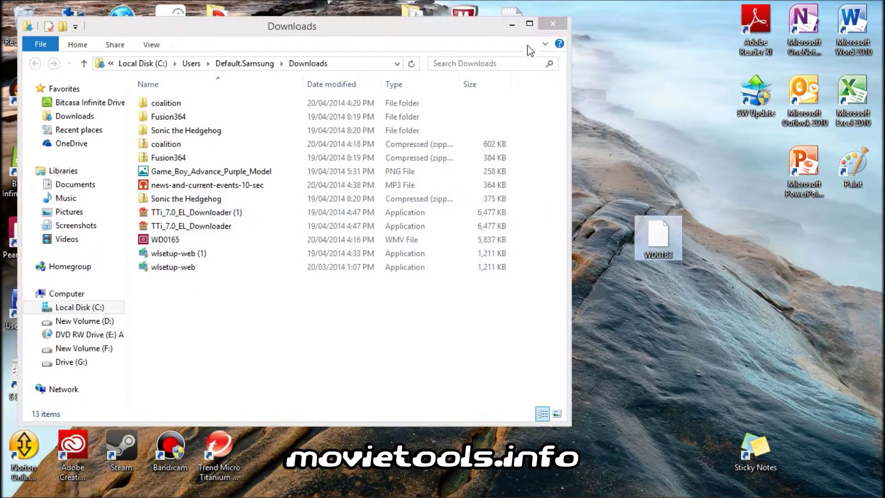
click(553, 24)
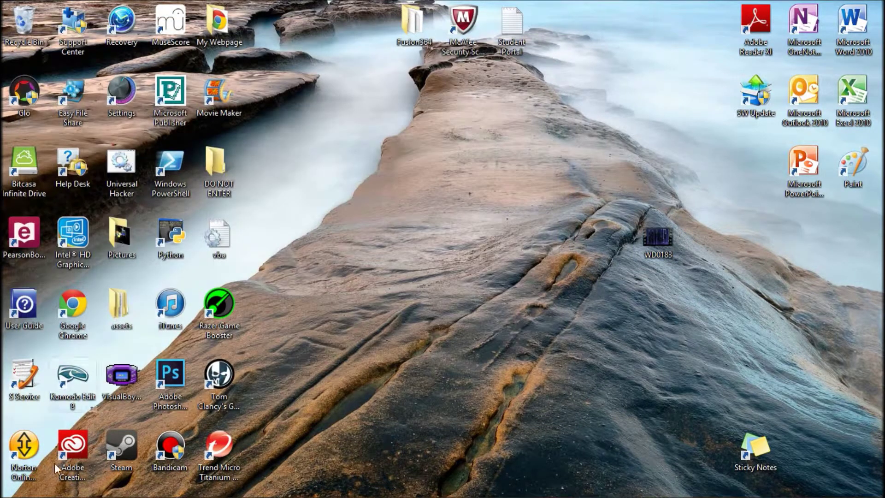
mouse_move(107, 493)
click(271, 486)
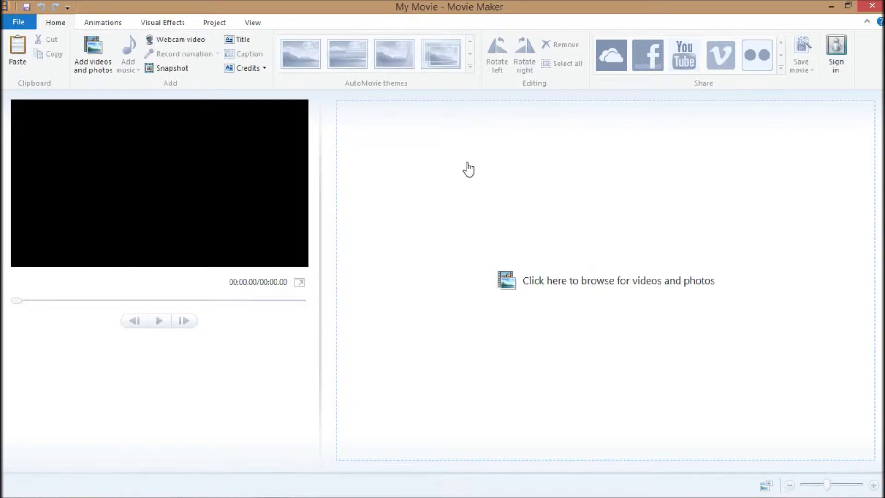
click(94, 57)
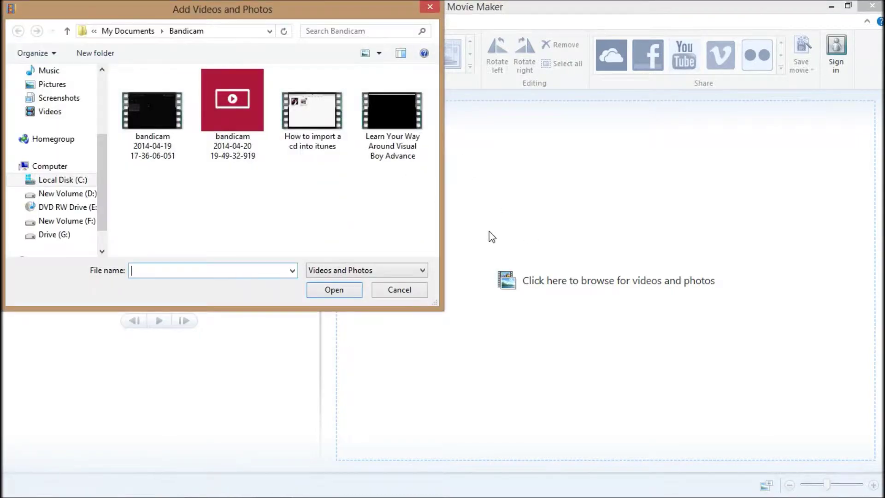
drag(101, 152, 101, 79)
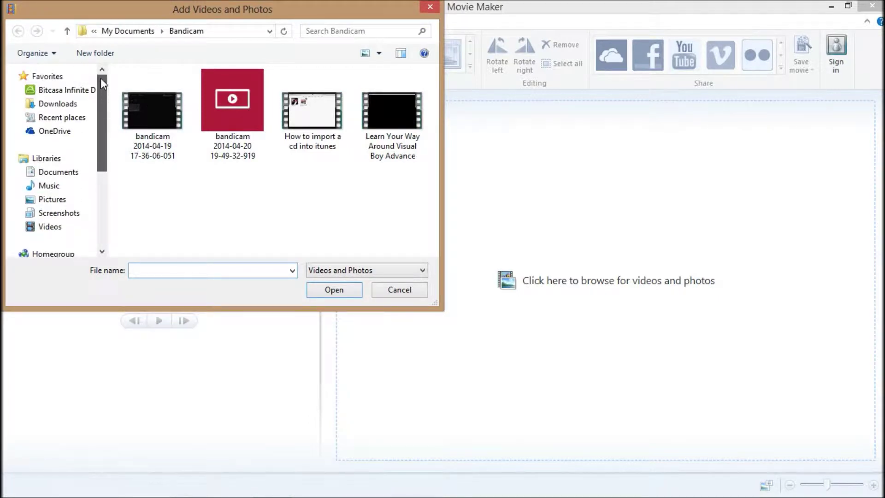
click(52, 79)
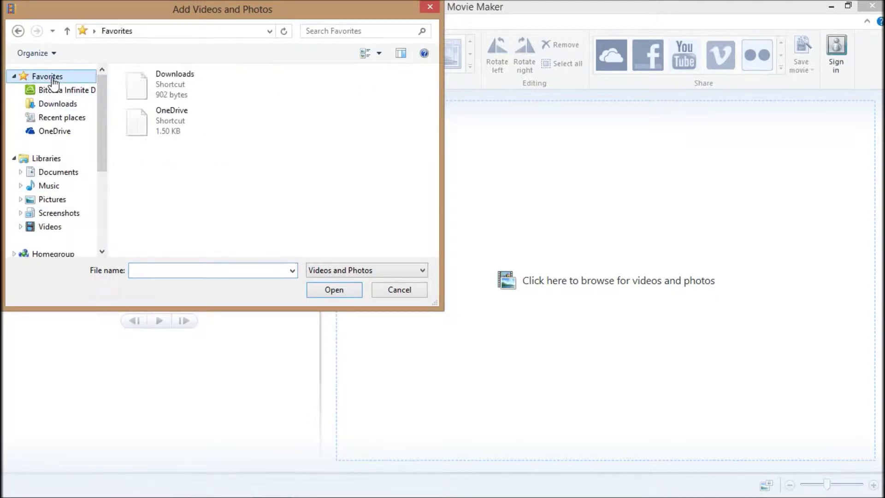
mouse_move(102, 100)
mouse_down()
mouse_move(106, 207)
mouse_move(98, 107)
mouse_up()
click(55, 183)
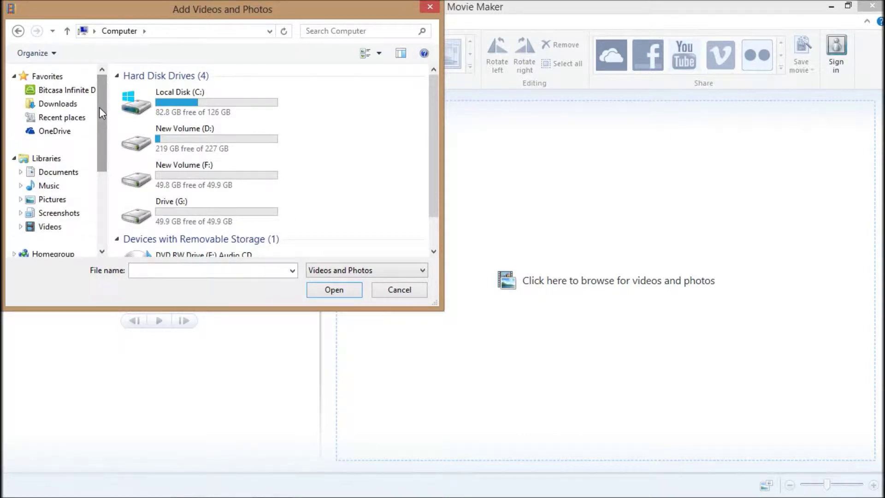
key(Escape)
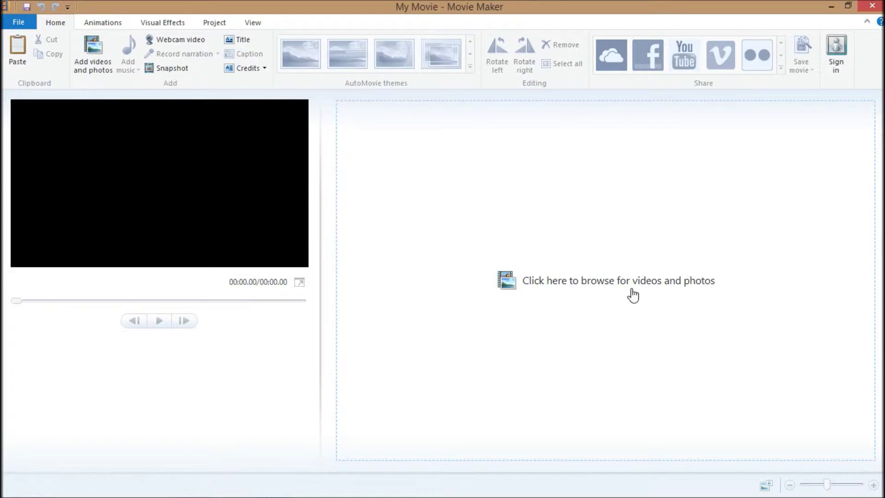
- Add the WD0183 video from the Videos library to the movie project
click(94, 58)
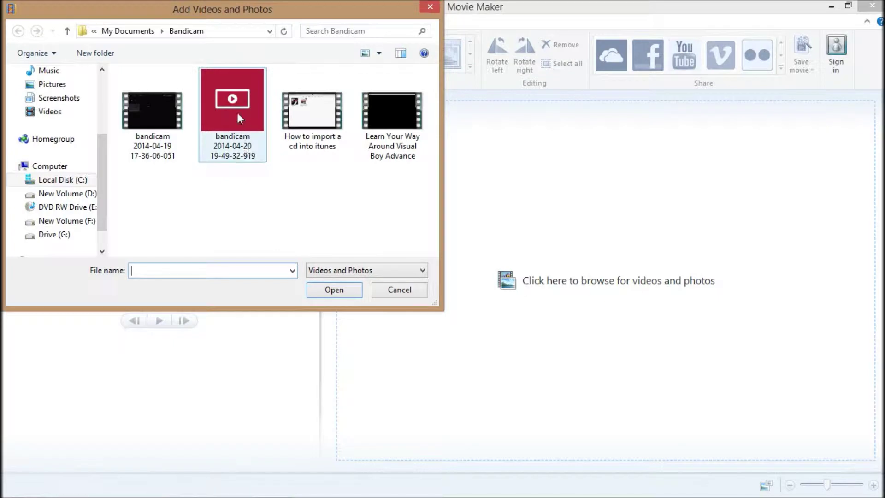
drag(102, 165, 104, 146)
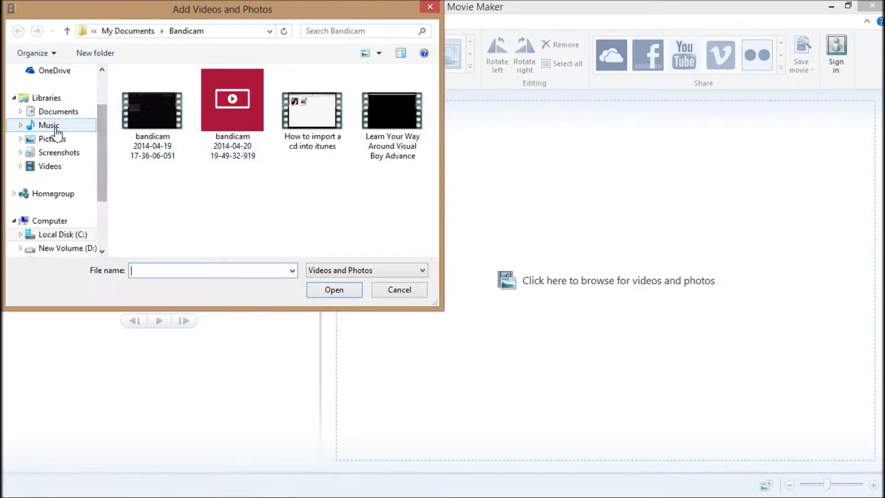
click(54, 167)
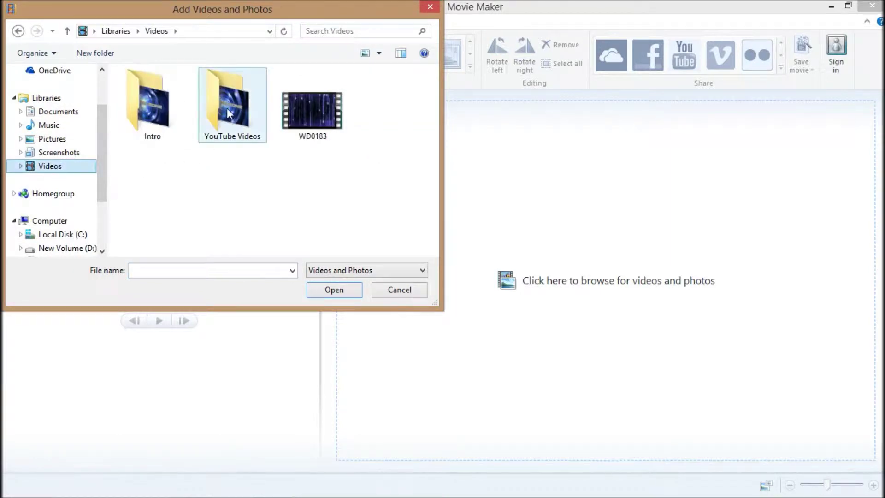
click(310, 101)
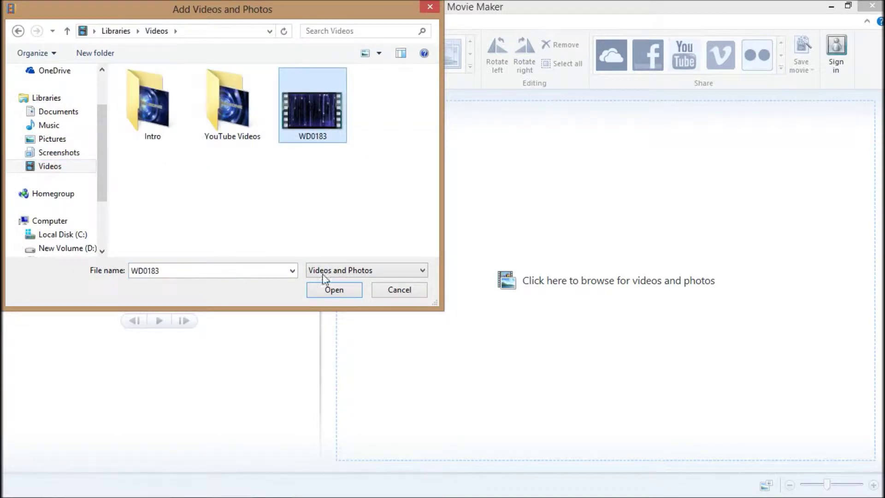
click(334, 289)
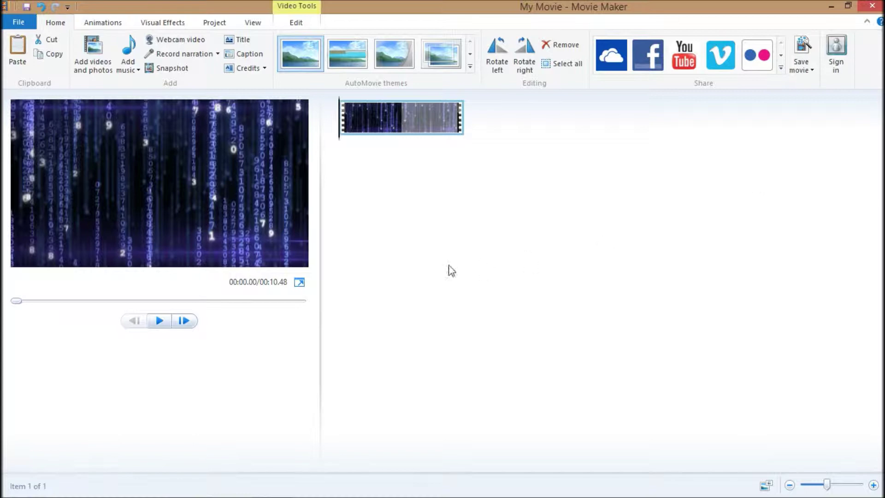
- Preview the added clip in the player, pause it and return the playhead to the start
click(160, 321)
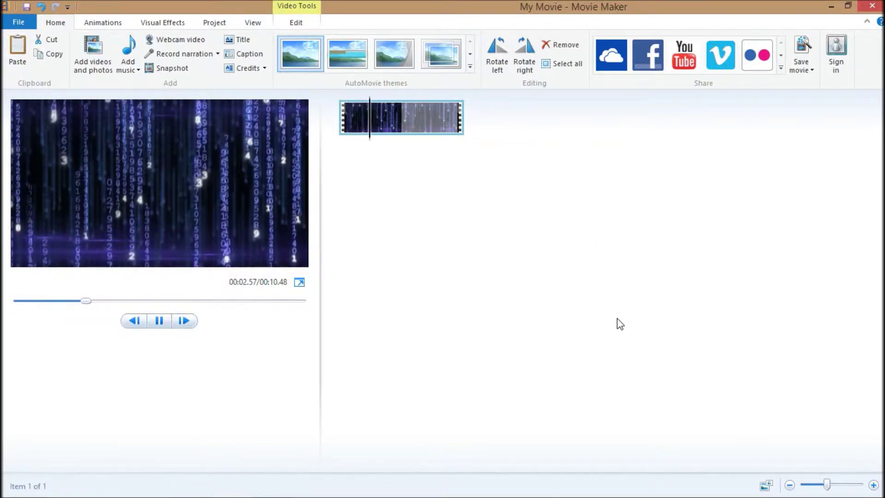
click(156, 319)
drag(125, 301, 2, 287)
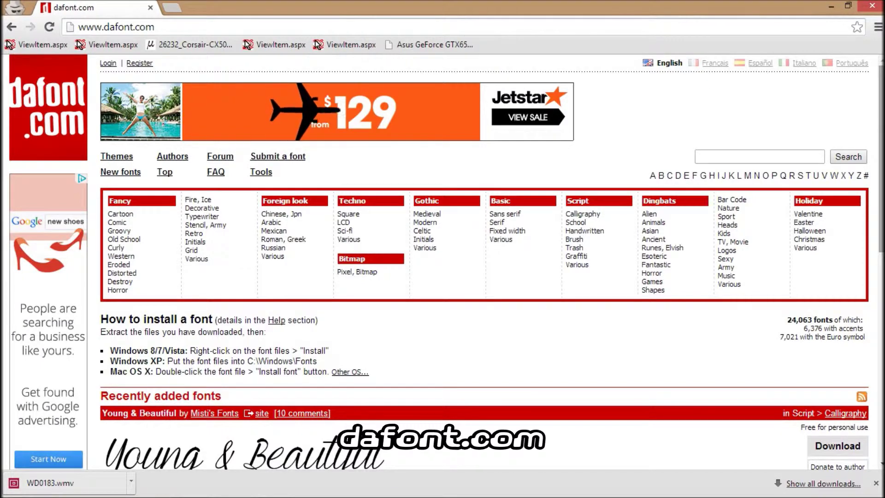
- Open the Techno Sci-fi category on dafont.com and browse its fonts for one that suits the intro
scroll(879, 161, down, 1)
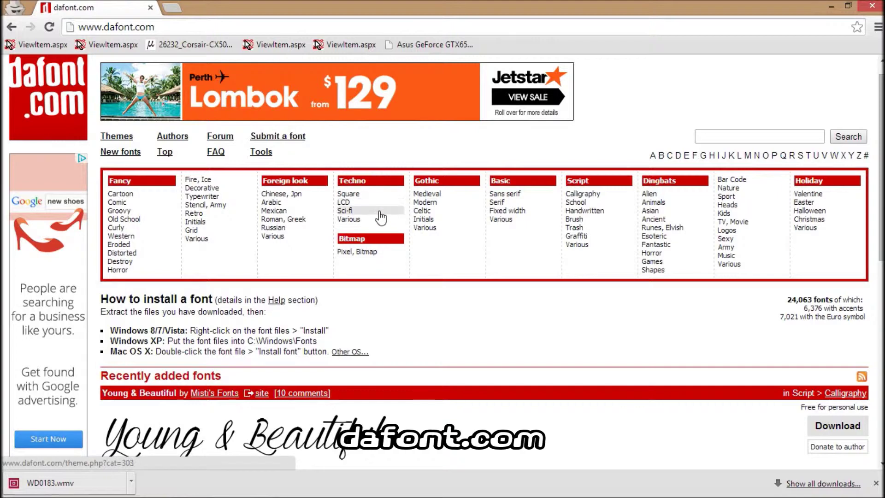
click(353, 211)
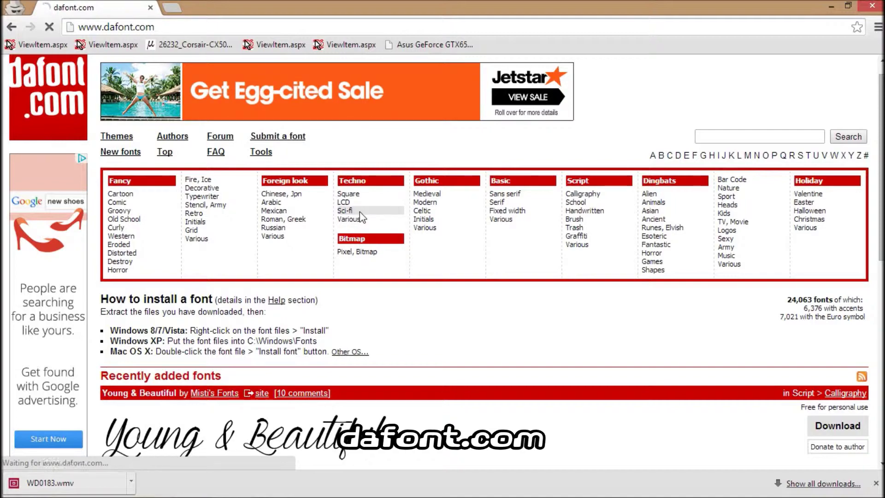
scroll(225, 158, down, 2)
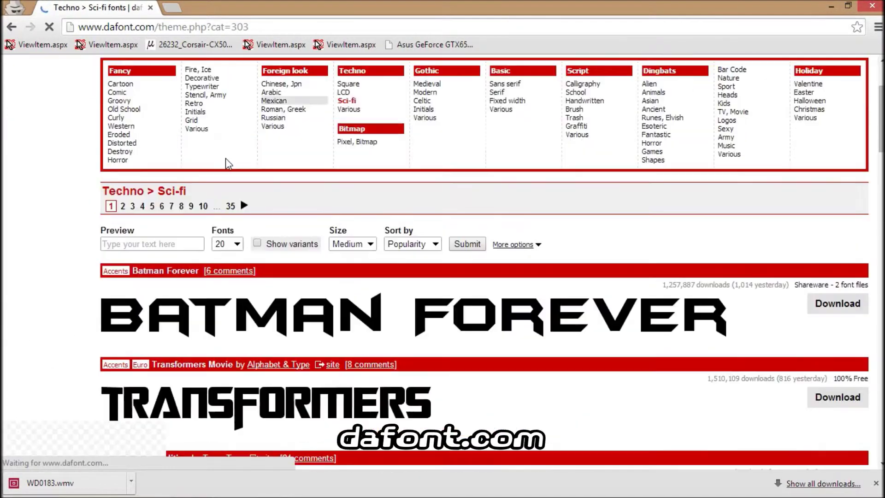
scroll(225, 158, down, 20)
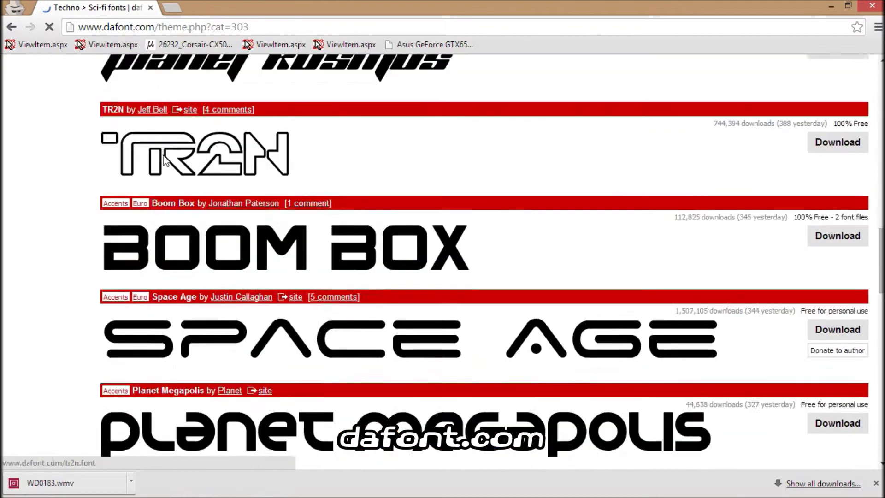
scroll(498, 233, down, 10)
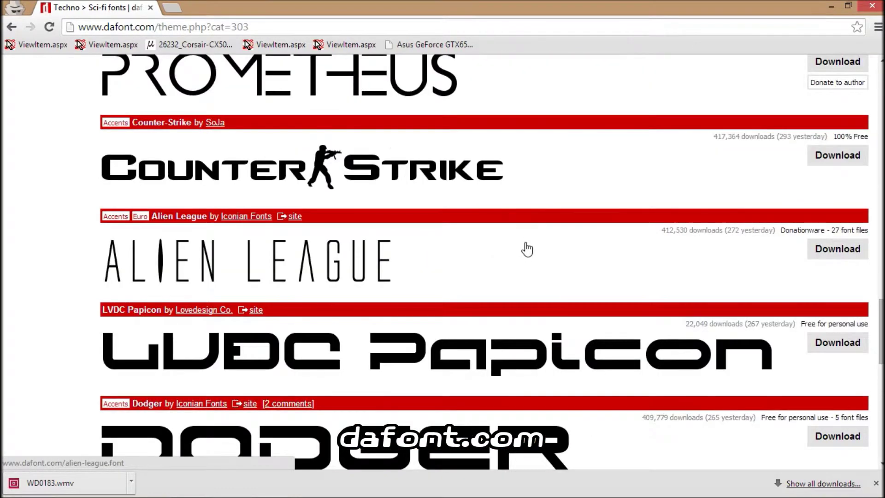
scroll(345, 112, down, 9)
scroll(227, 239, up, 1)
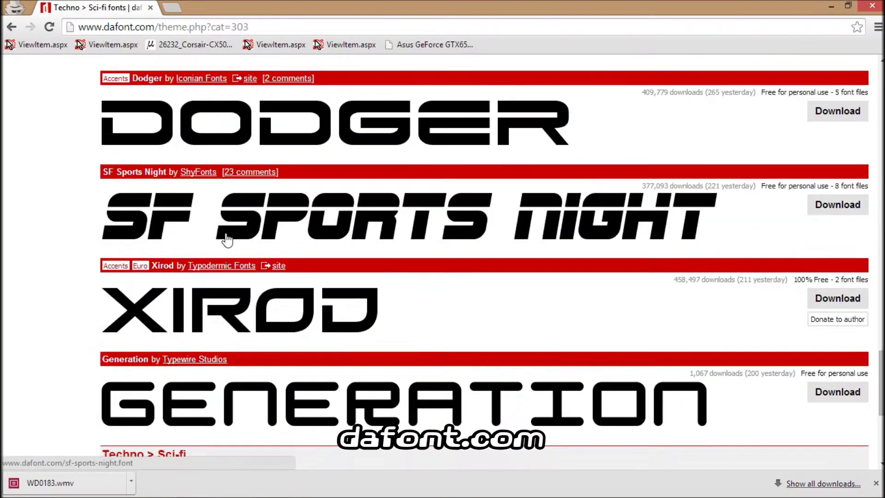
scroll(227, 239, up, 10)
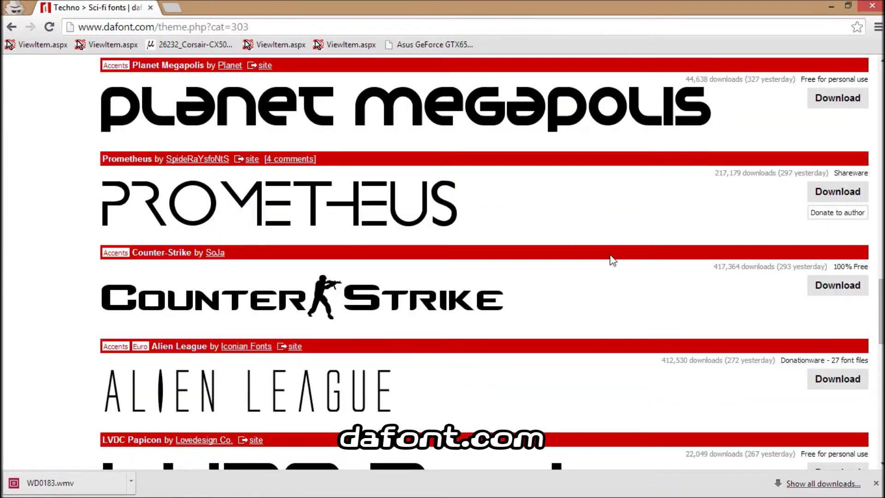
scroll(613, 254, up, 5)
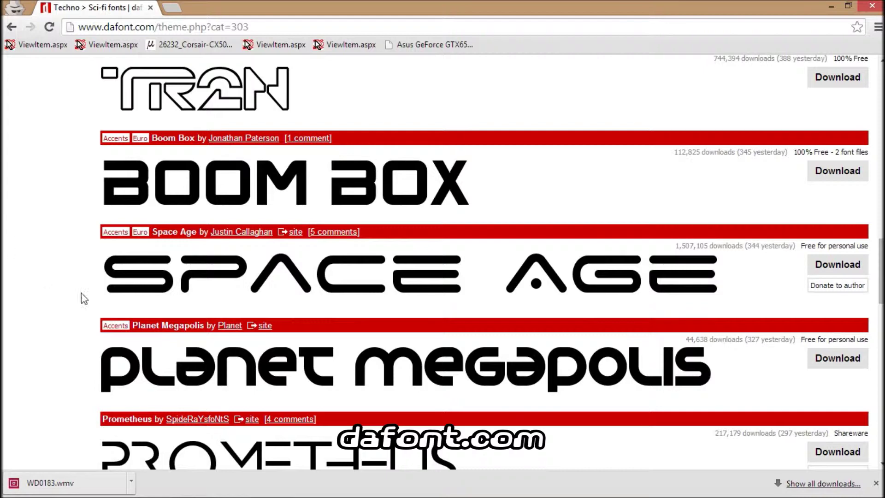
- Download the Space Age font and show the zip file in its folder
click(823, 265)
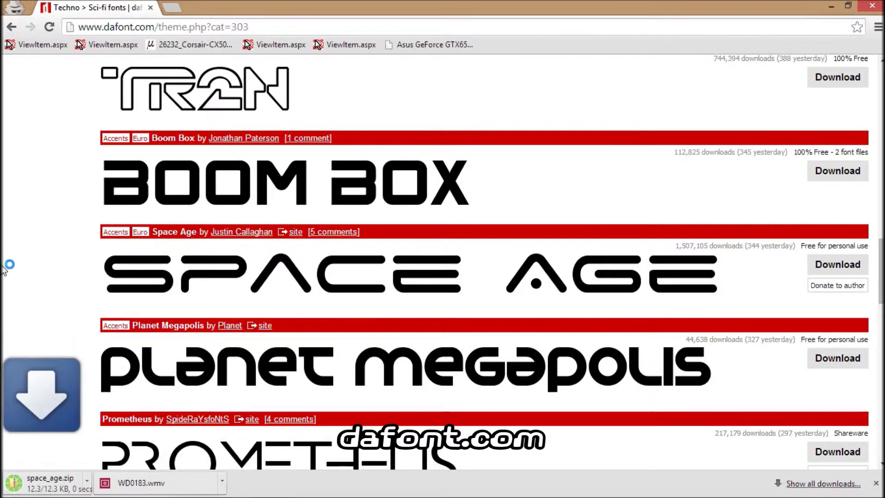
click(91, 484)
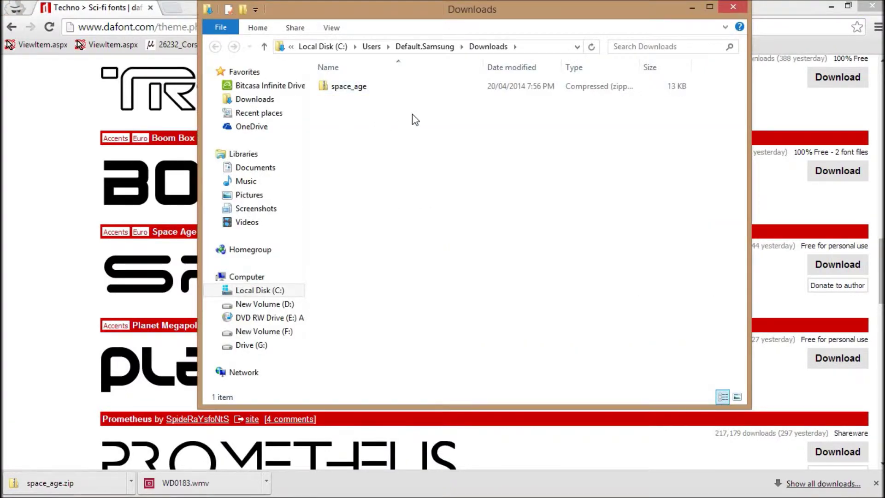
drag(439, 16, 402, 43)
- Extract the space_age zip into its own folder in Downloads and close the window showing the extracted files
click(313, 118)
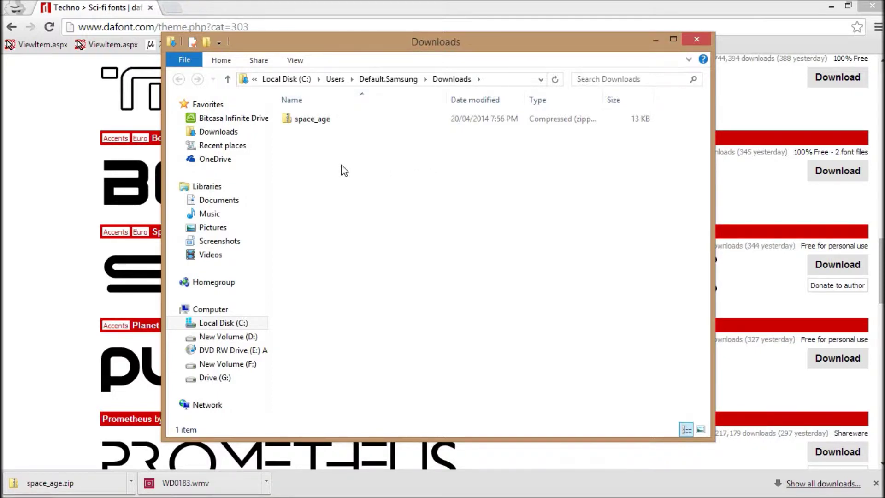
click(323, 121)
right_click(323, 121)
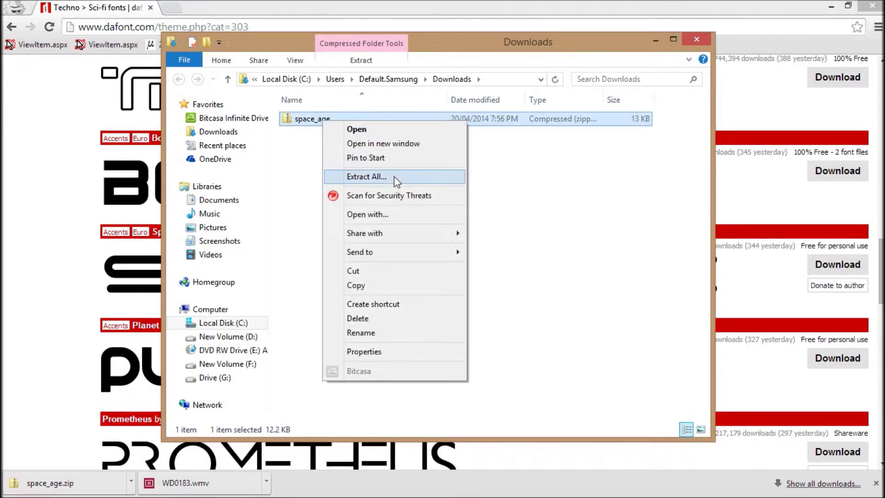
click(366, 176)
click(558, 382)
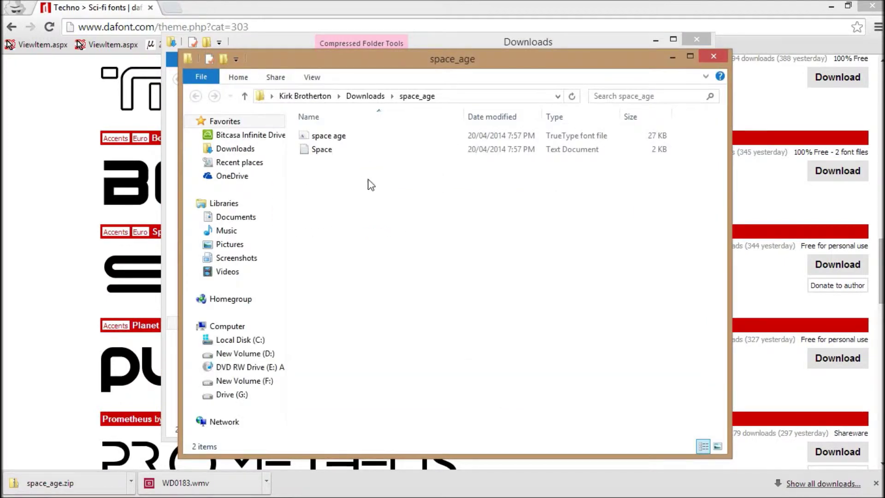
click(713, 59)
- Open the extracted space_age folder and copy the space age TrueType font file
click(332, 131)
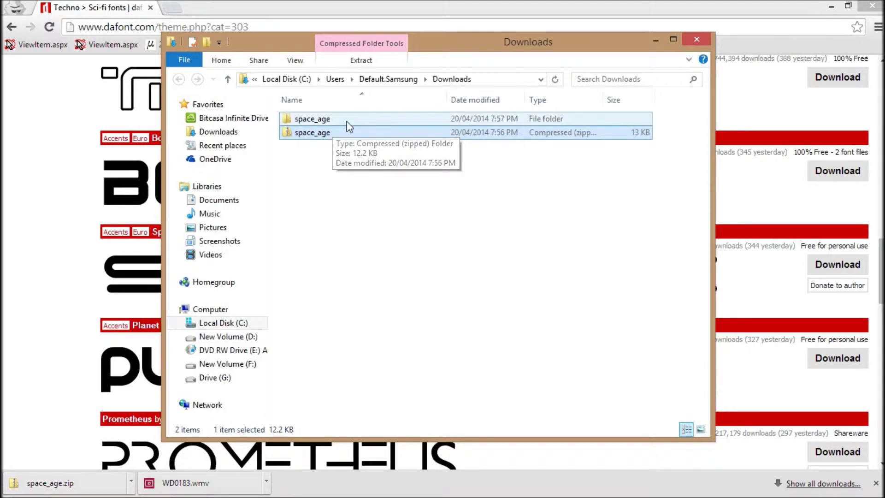
click(346, 121)
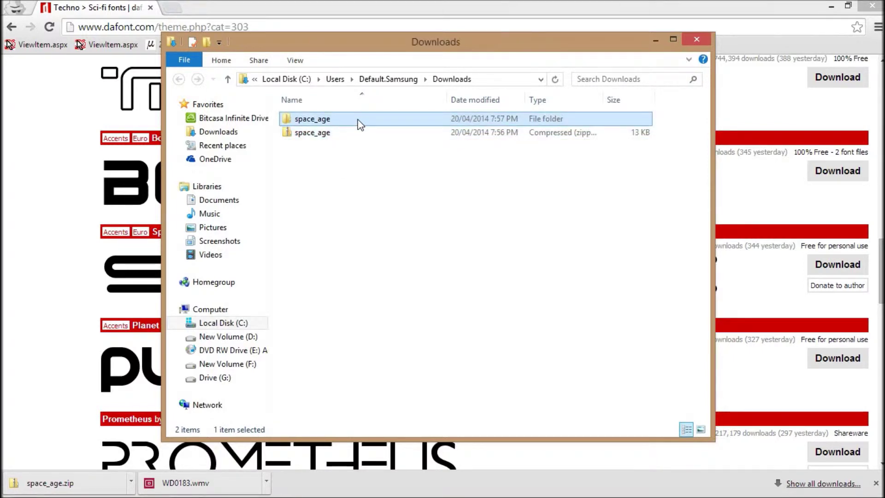
double_click(360, 124)
right_click(354, 123)
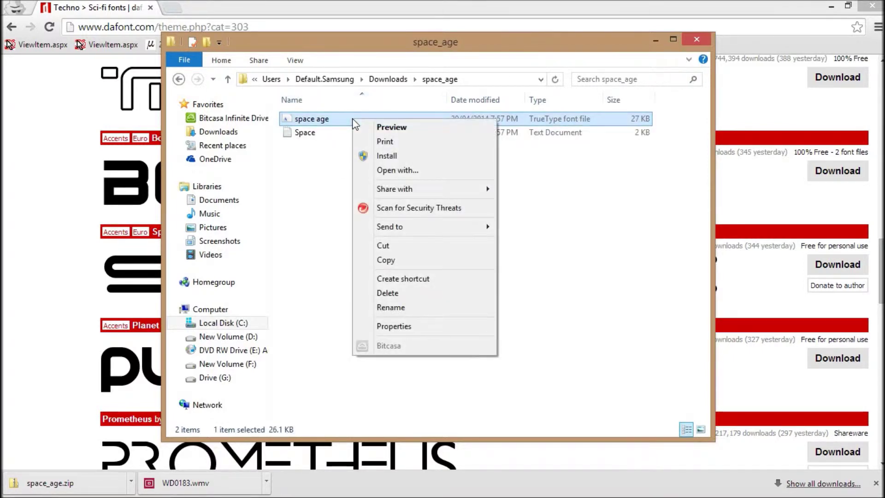
click(410, 260)
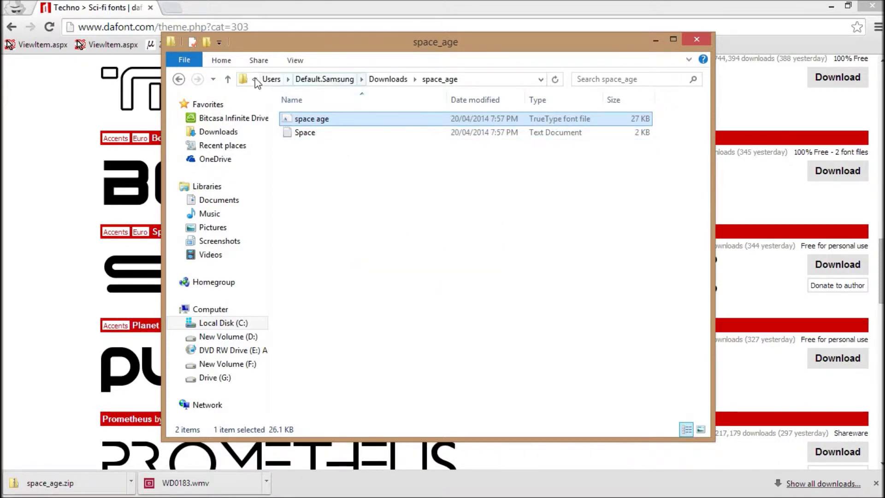
- Install the copied font by pasting it into the Fonts folder of Windows on Local Disk (C:), and close the folder
click(223, 323)
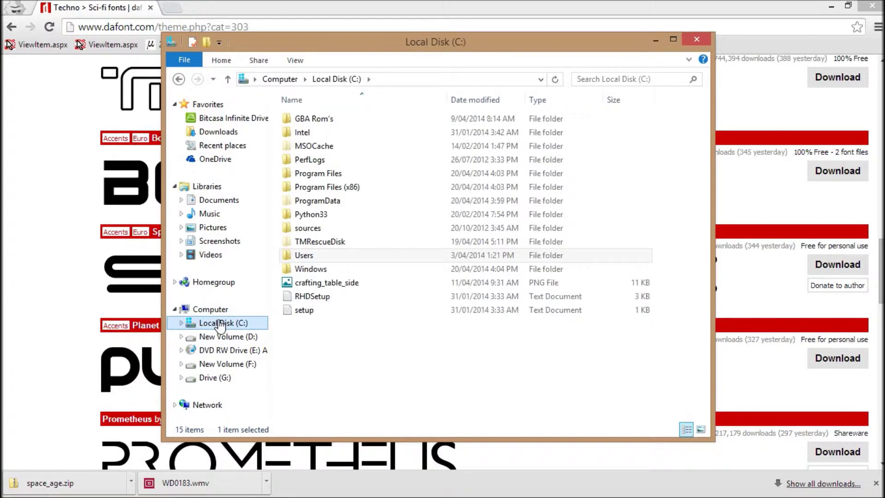
double_click(308, 271)
scroll(367, 249, down, 3)
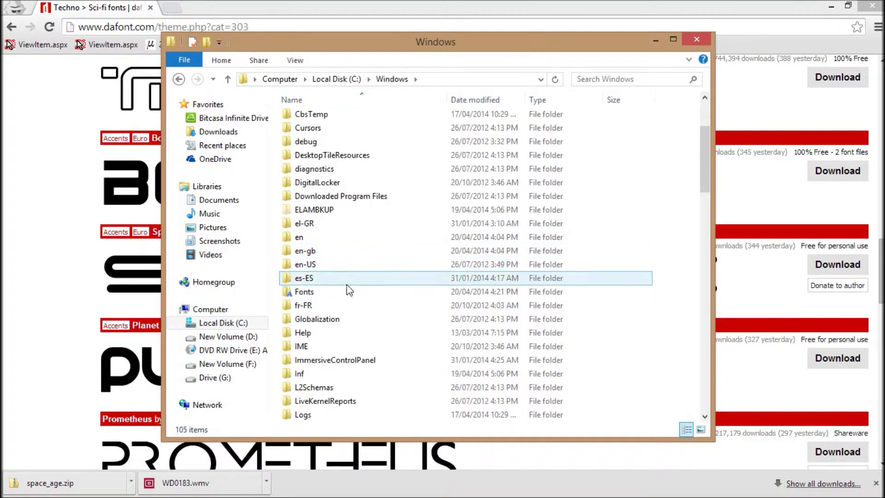
double_click(317, 295)
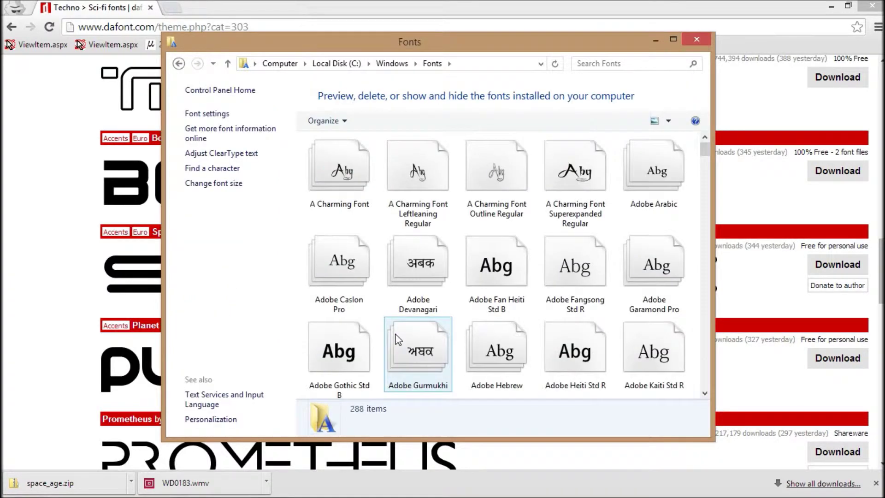
right_click(370, 218)
click(395, 283)
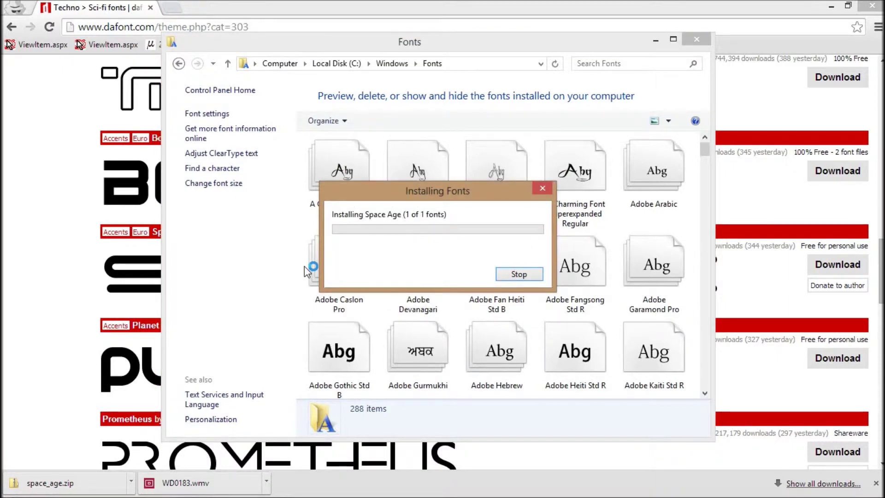
scroll(553, 209, down, 2)
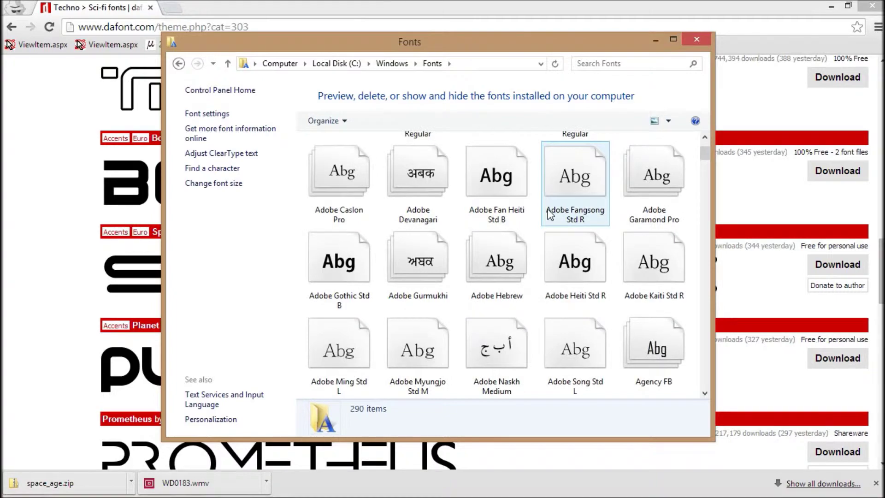
click(694, 37)
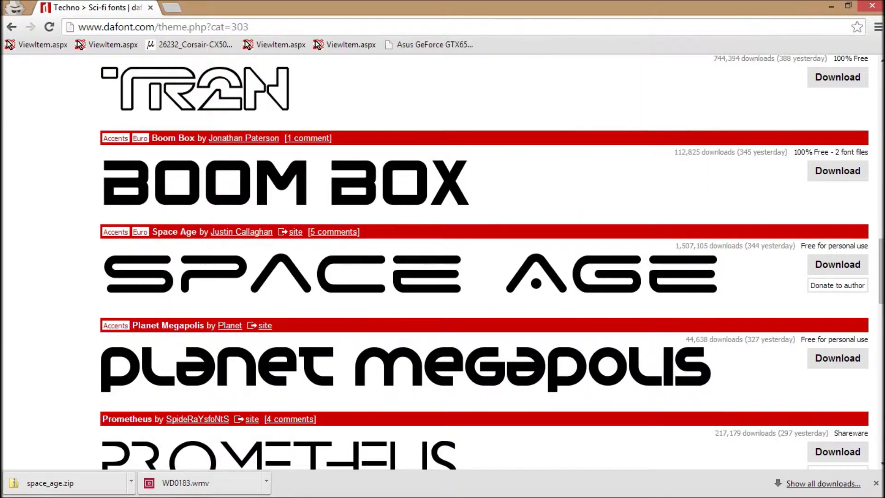
- Switch to Movie Maker and add a caption reading "Example" at the start of the clip
click(831, 5)
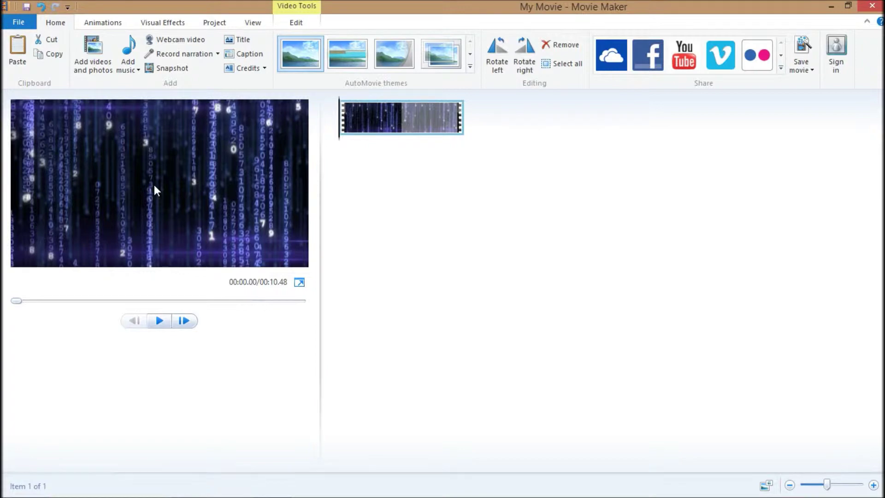
click(242, 54)
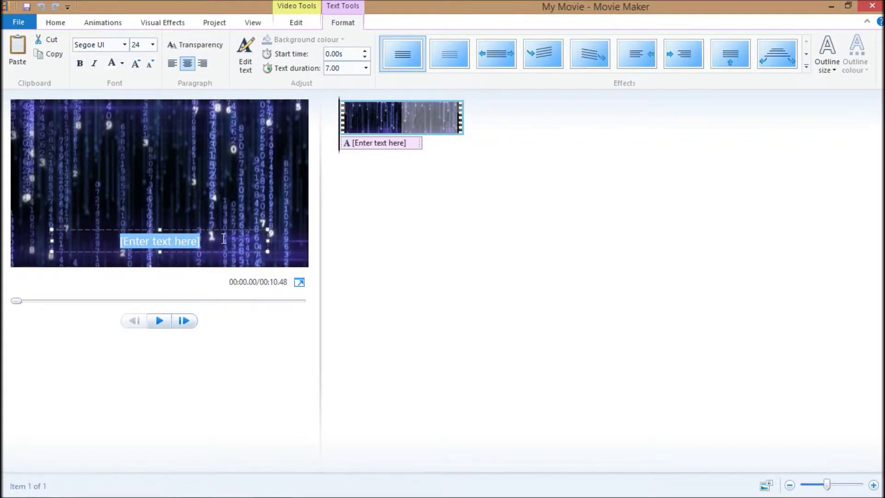
text(Exam)
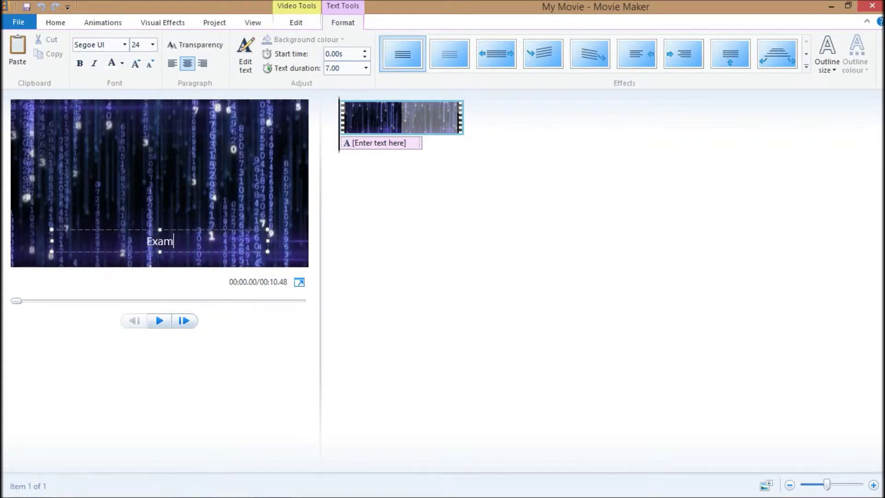
text(ple)
- Change the font of the "Example" caption text to Space Age
drag(197, 239, 98, 229)
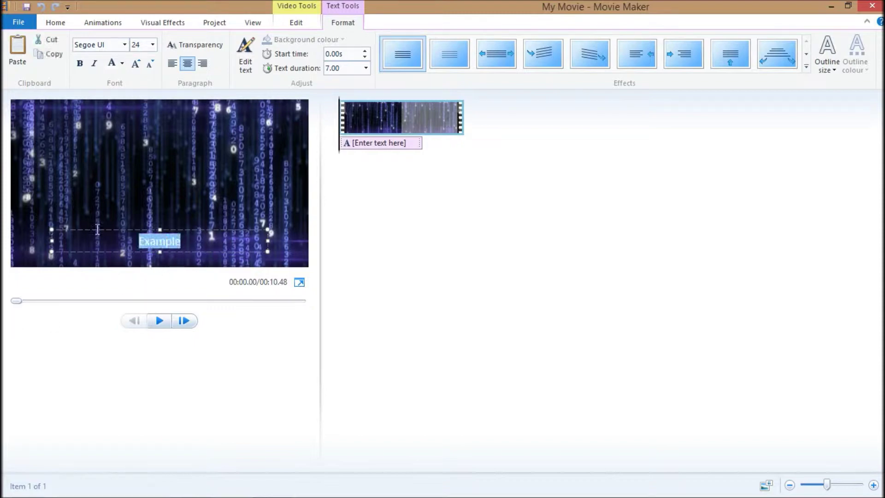
click(124, 45)
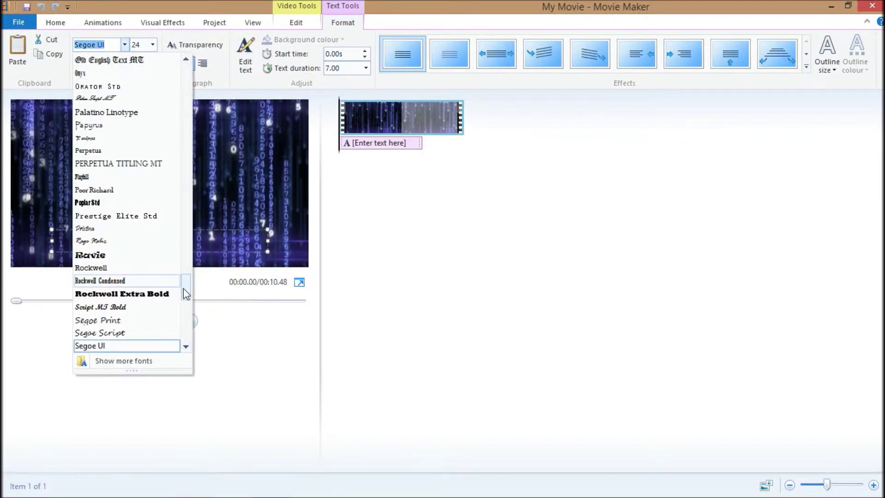
scroll(189, 303, down, 4)
drag(189, 303, 184, 318)
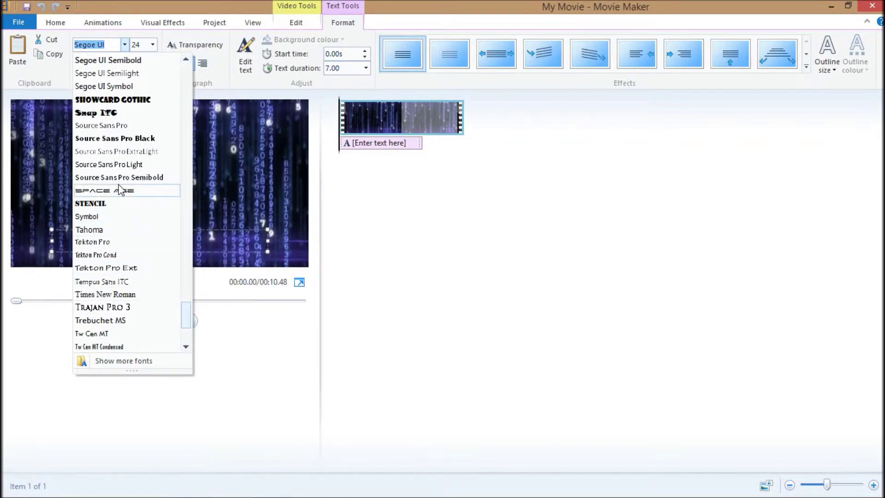
click(151, 196)
click(260, 224)
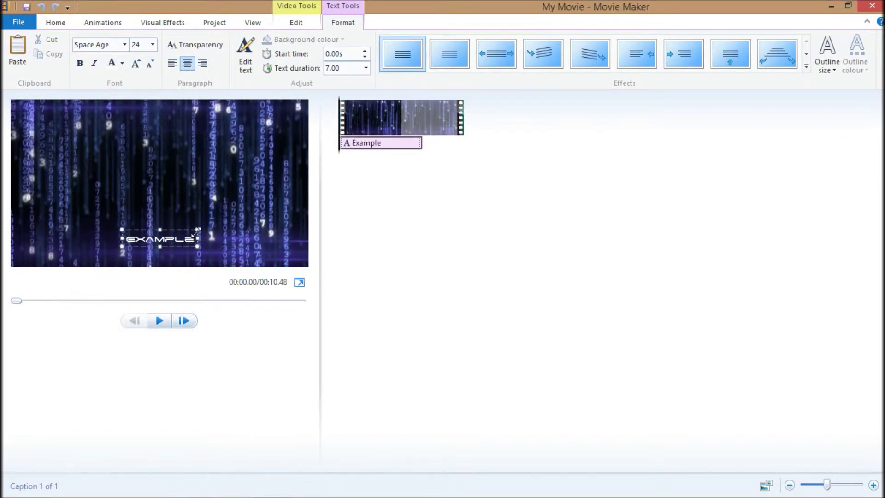
- Move the caption to the middle of the frame and enlarge its text to size 90
drag(173, 230, 79, 179)
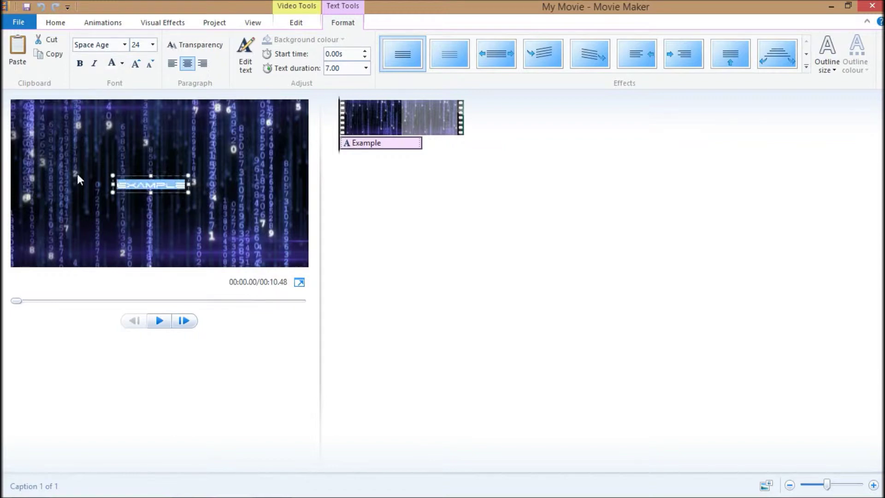
click(136, 63)
click(136, 64)
click(136, 63)
click(136, 63)
click(135, 63)
click(136, 63)
click(135, 63)
- Widen the caption box on both sides to span nearly the whole frame and centre it over the video
drag(190, 218, 289, 217)
drag(112, 215, 18, 216)
drag(194, 177, 203, 159)
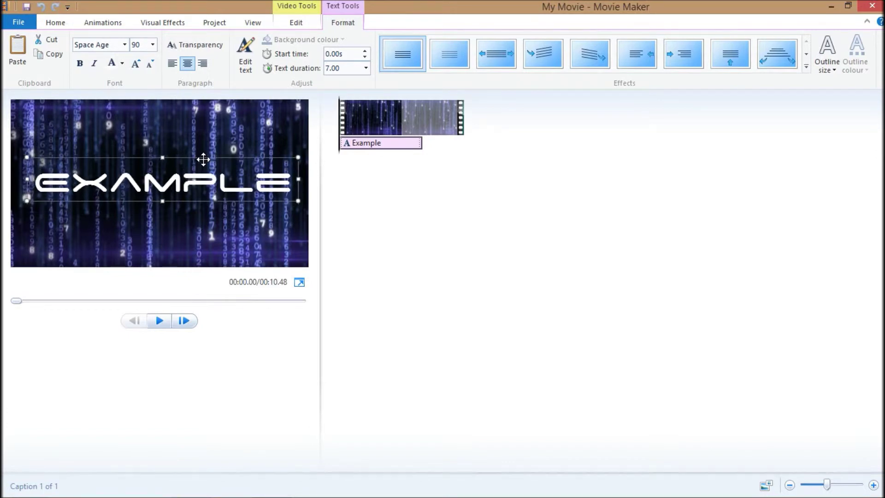
click(354, 207)
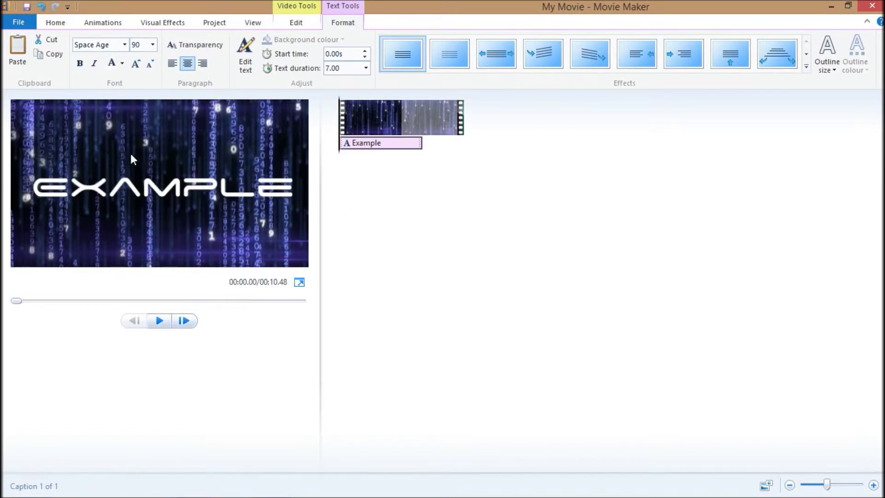
- Select the "Example" caption text and apply the text effect three places after "Zoom in - small" in the effects gallery
click(199, 188)
click(223, 212)
double_click(243, 198)
click(254, 215)
click(201, 183)
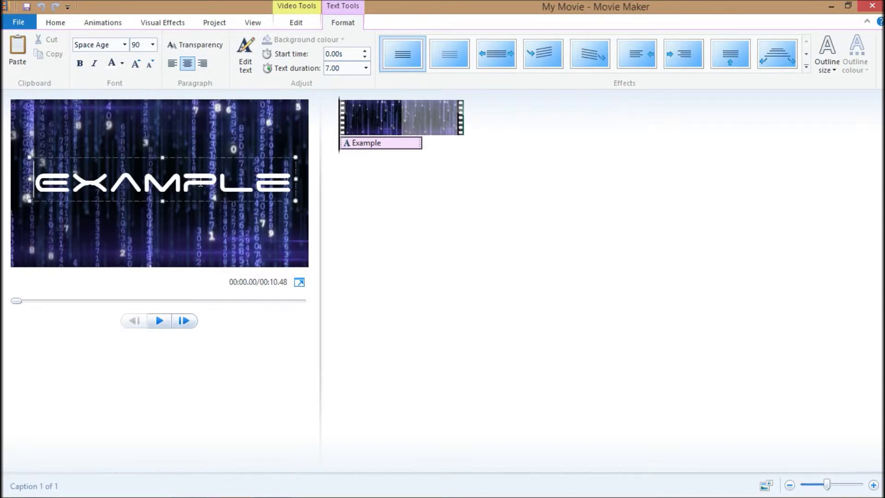
double_click(212, 185)
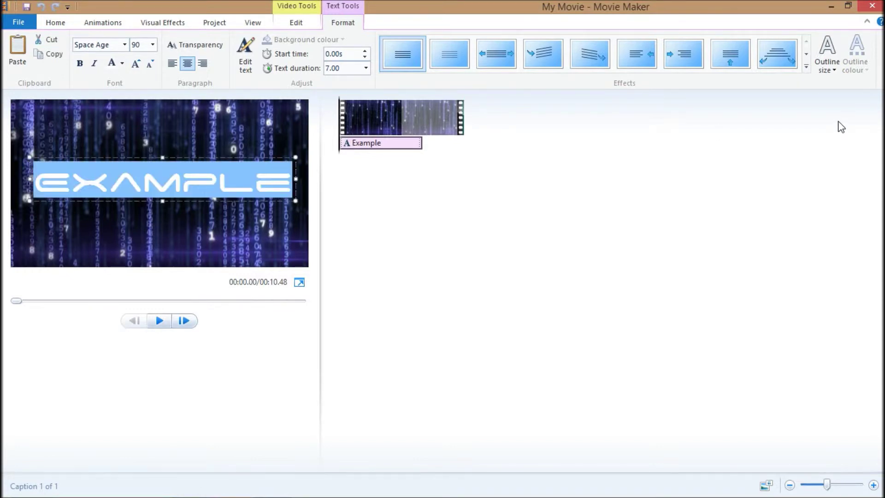
click(806, 54)
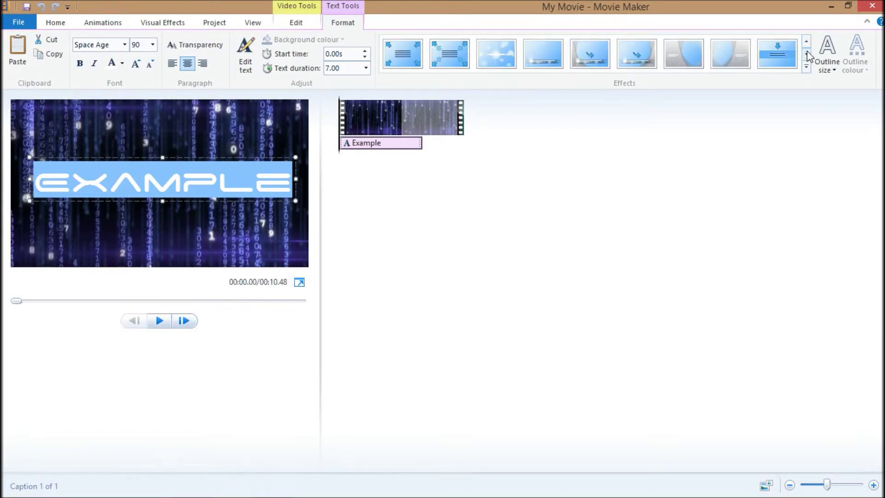
click(506, 61)
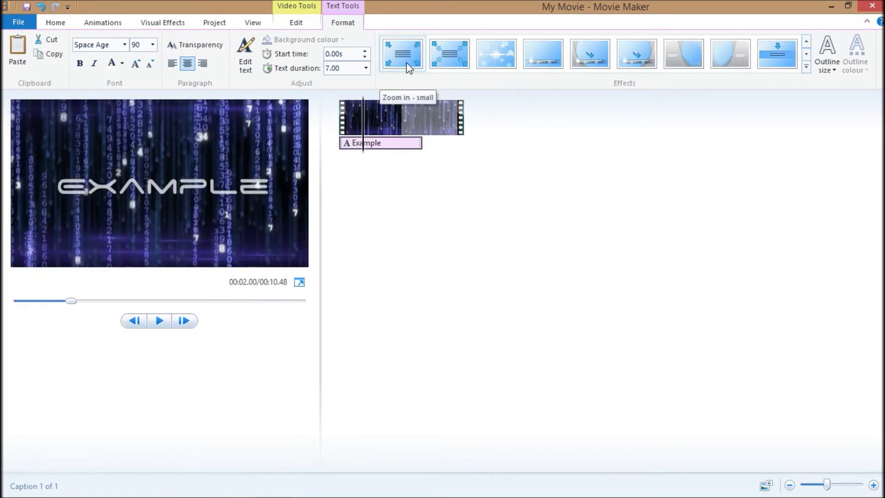
click(545, 55)
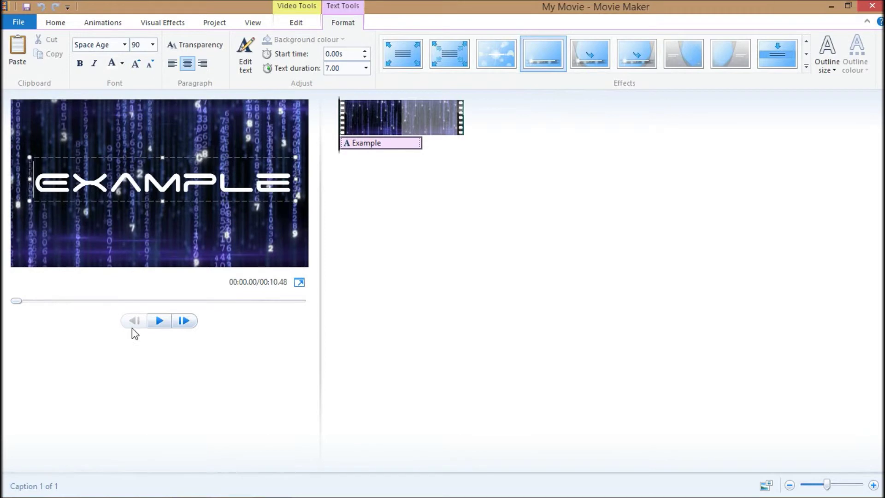
- Play the movie from the start to check the caption's effect, and pause it before the caption ends
click(165, 323)
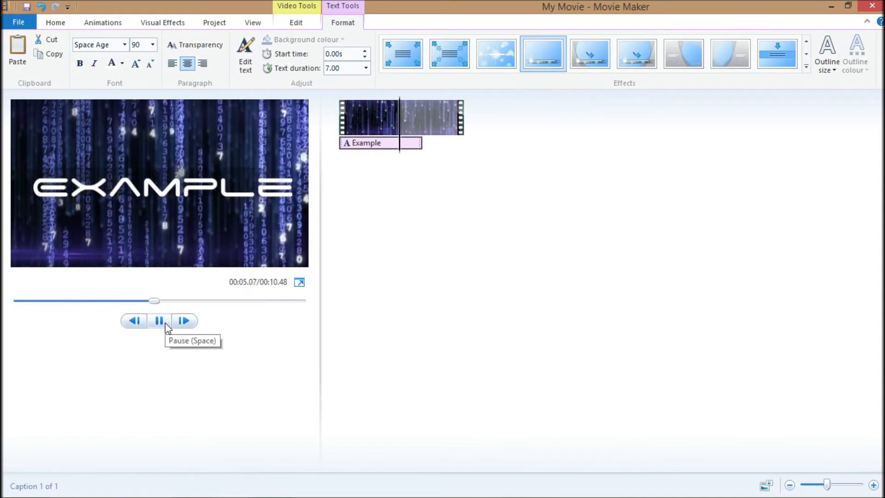
click(157, 323)
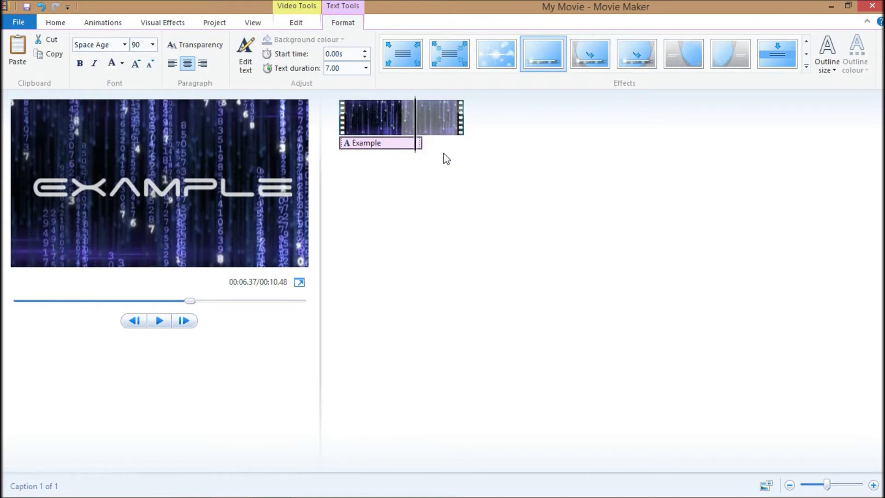
click(52, 23)
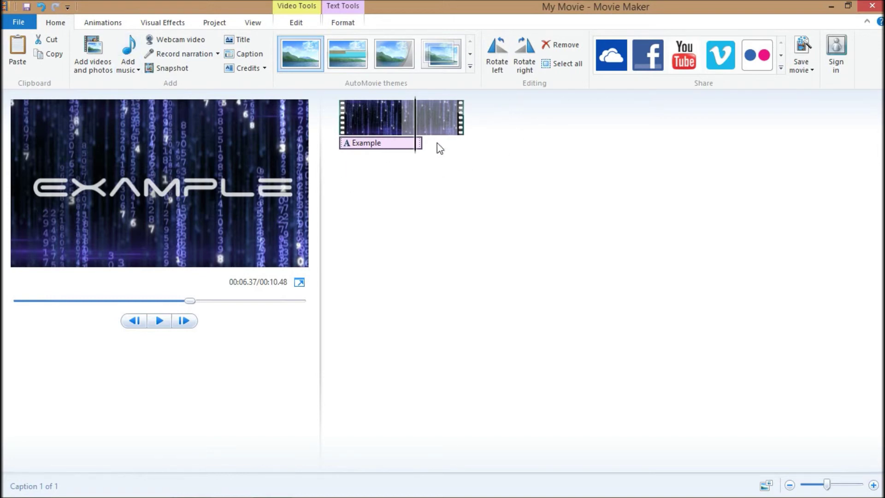
- Return to the start of the movie, preview it full screen, and go back to the editor
key(Home)
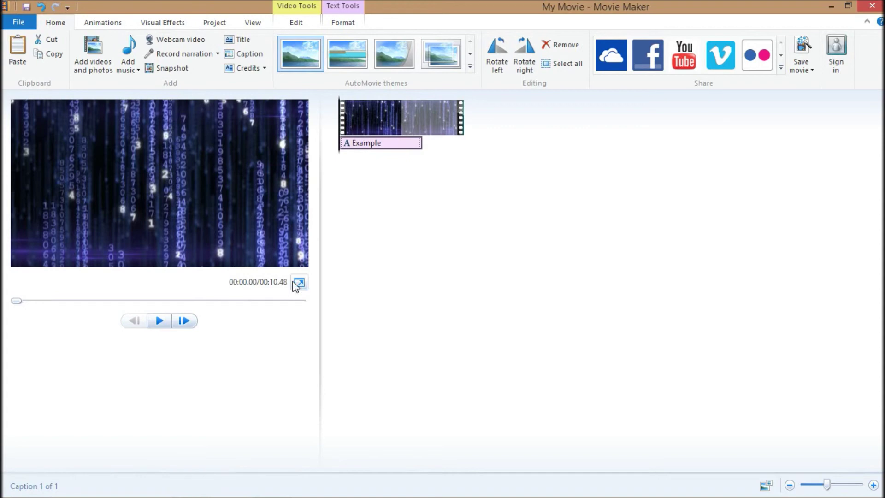
click(297, 283)
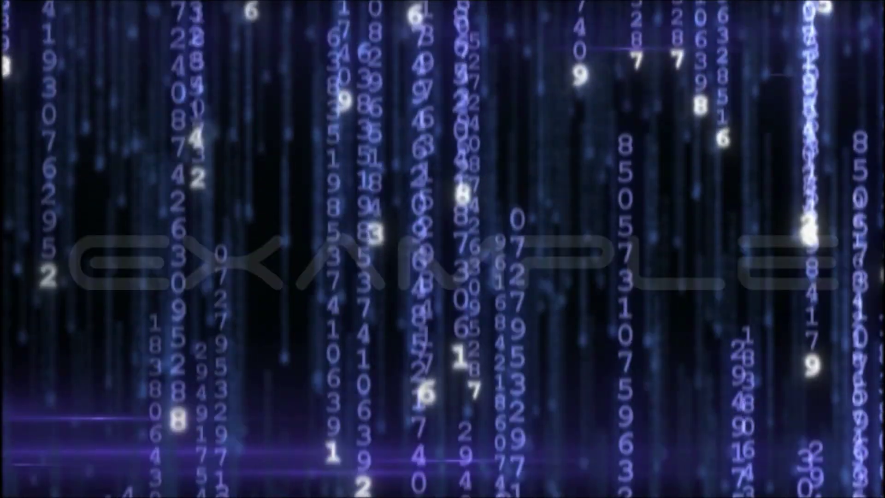
mouse_move(182, 292)
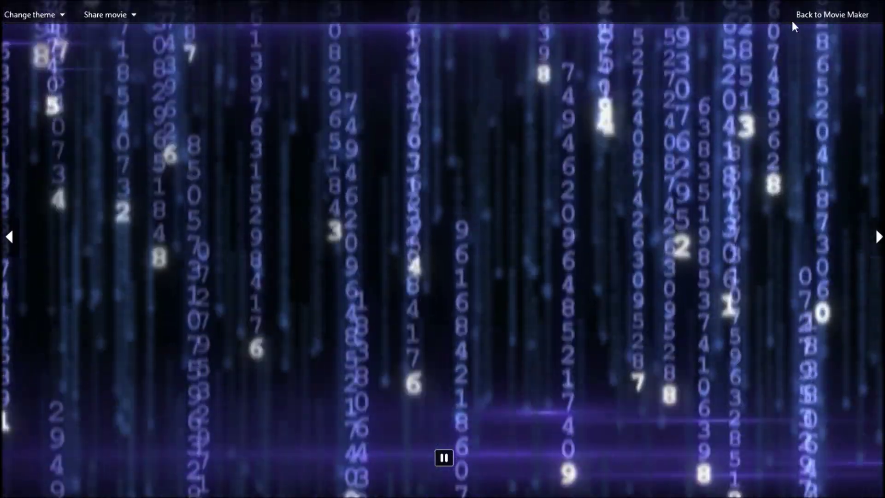
click(807, 17)
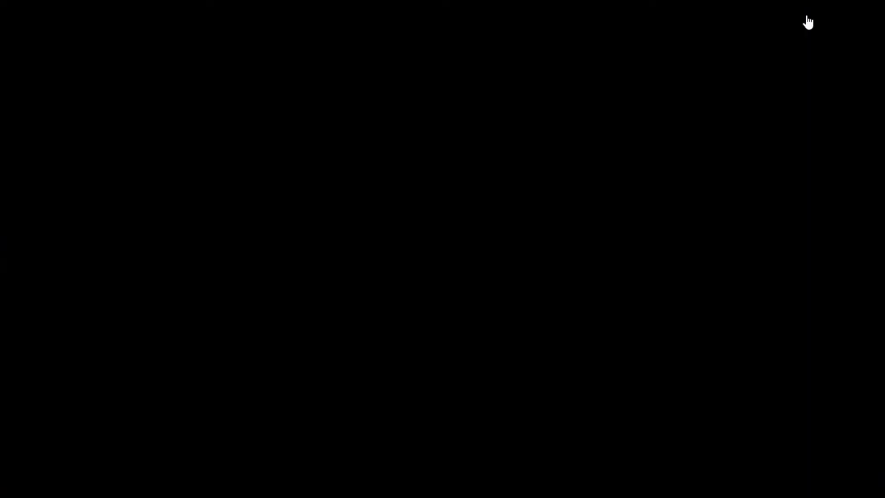